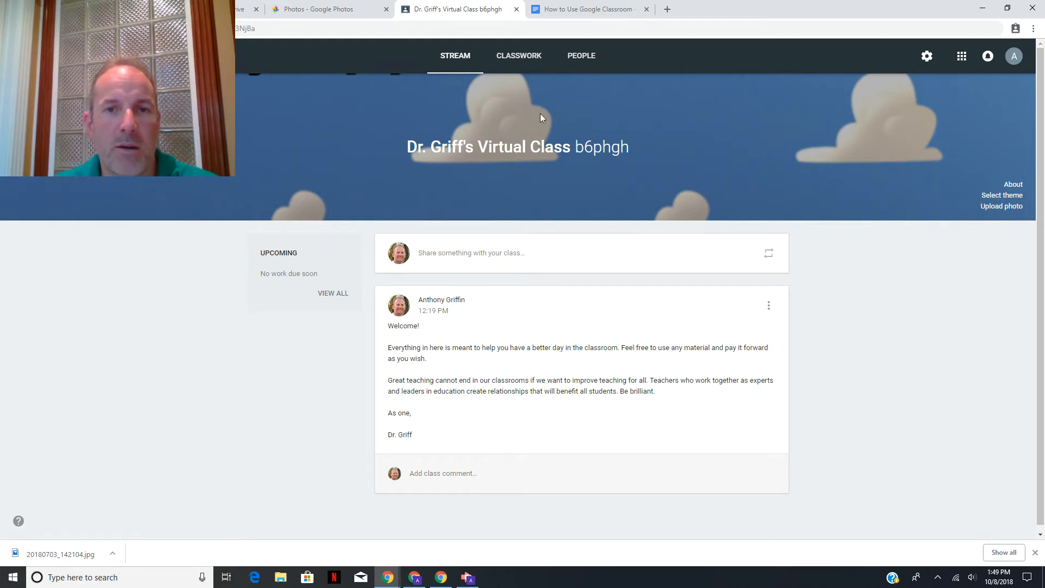
- Start a new assignment in the class's Classwork and check its student selection, keeping All students
click(526, 63)
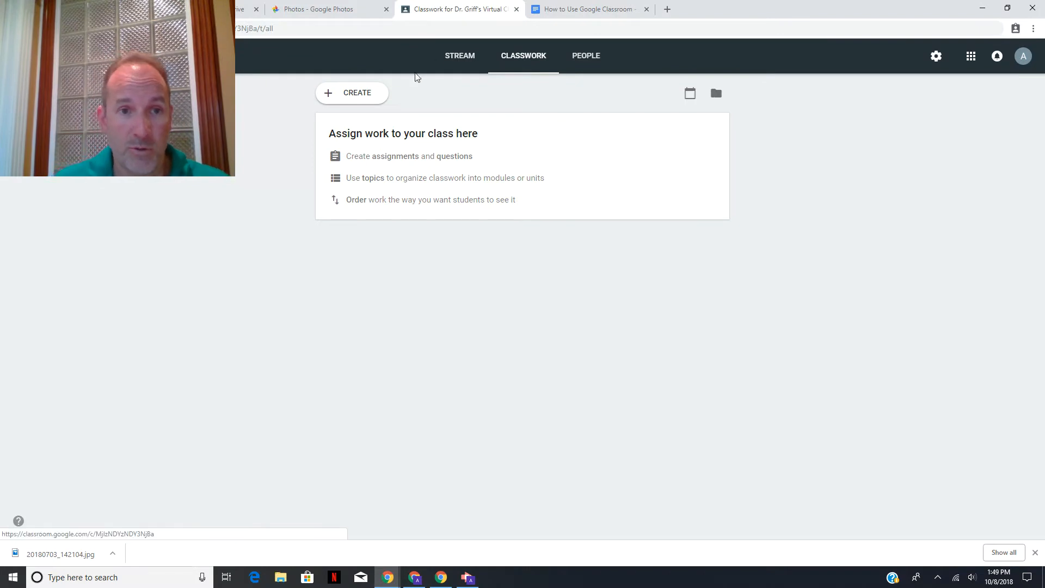
click(366, 100)
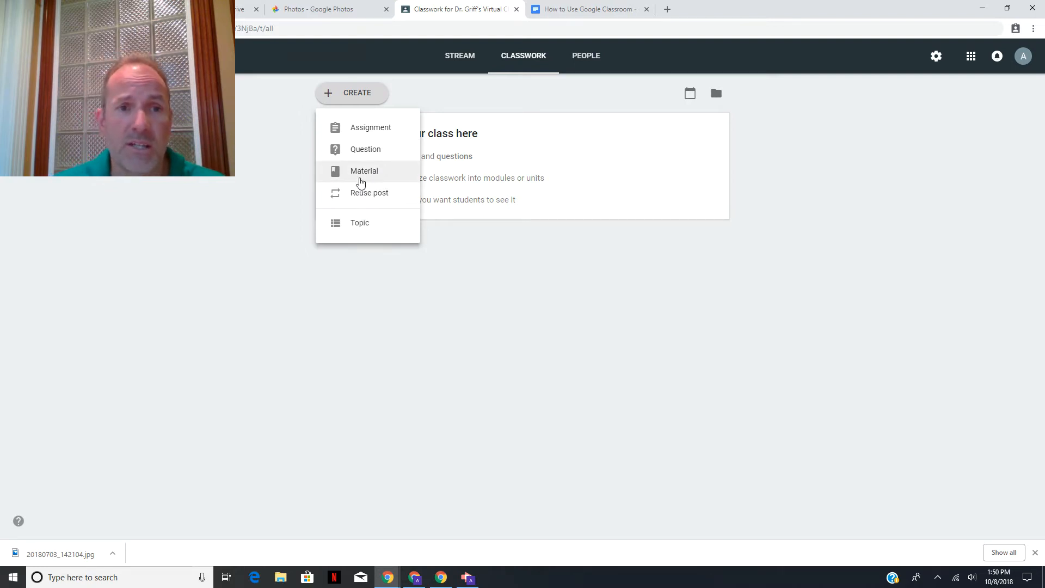
click(381, 132)
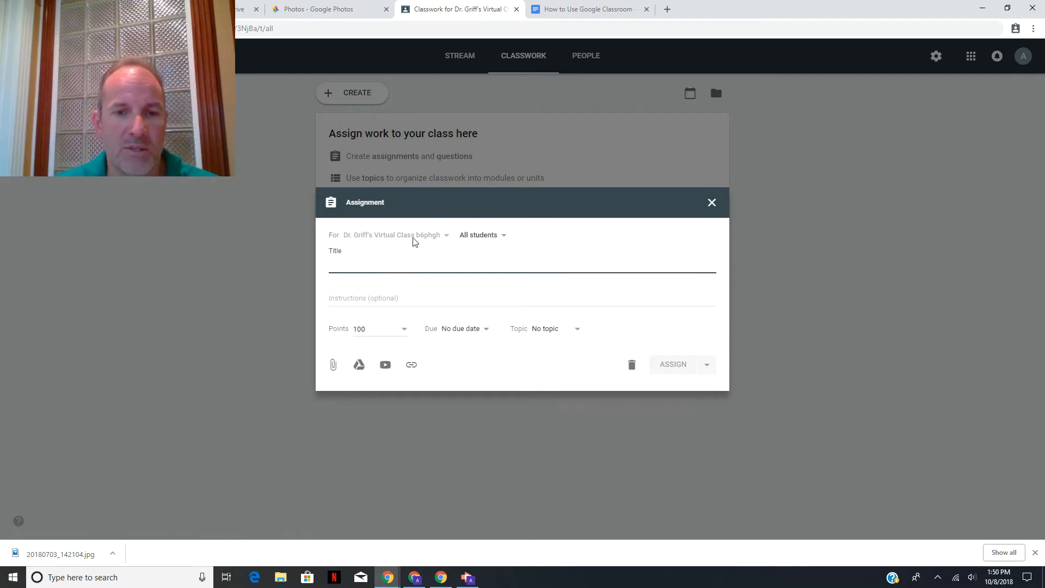
click(490, 235)
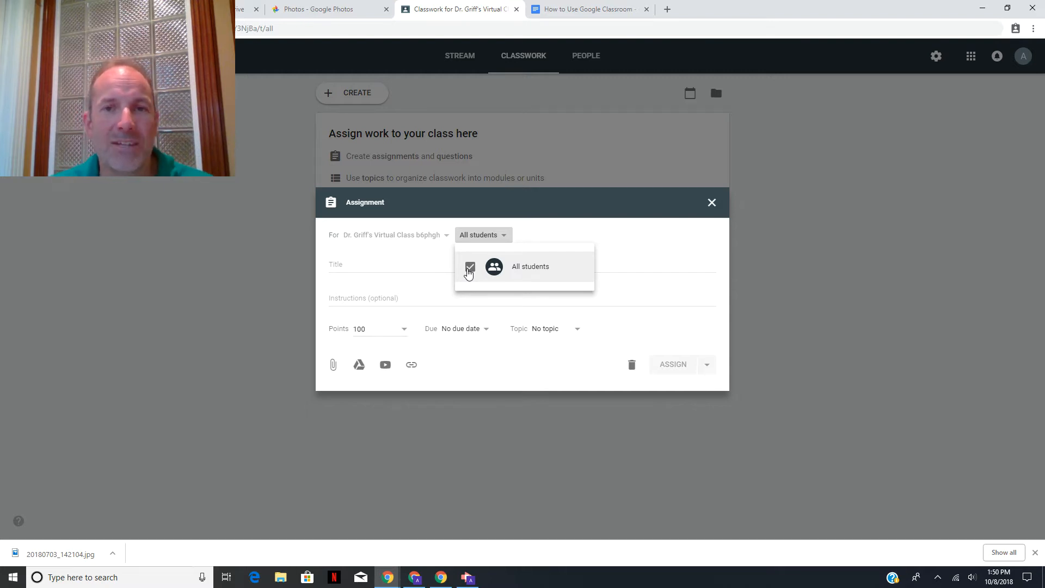
click(549, 240)
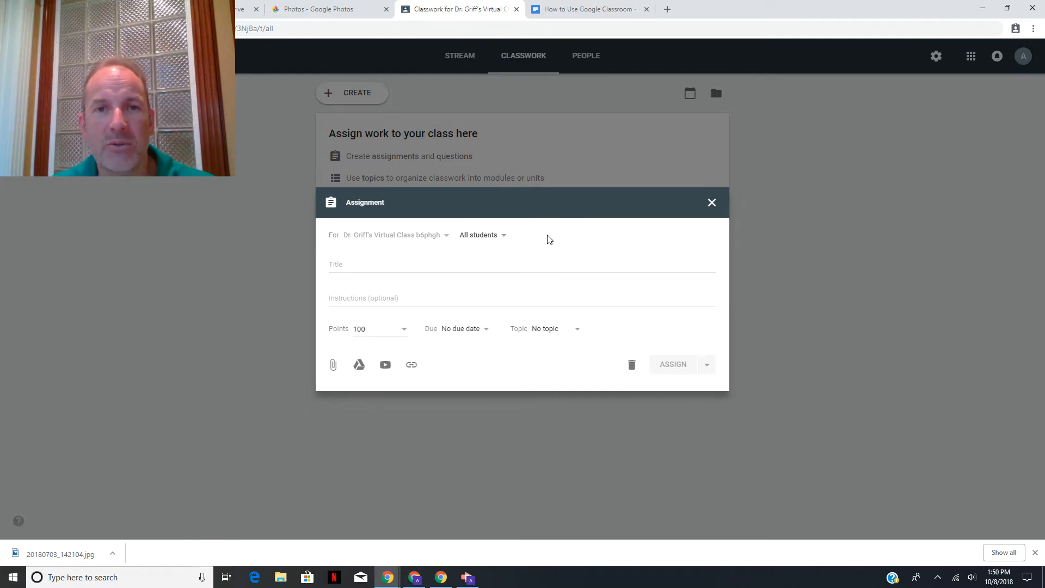
- Title the assignment "How to Start a Google Classroom"
click(332, 266)
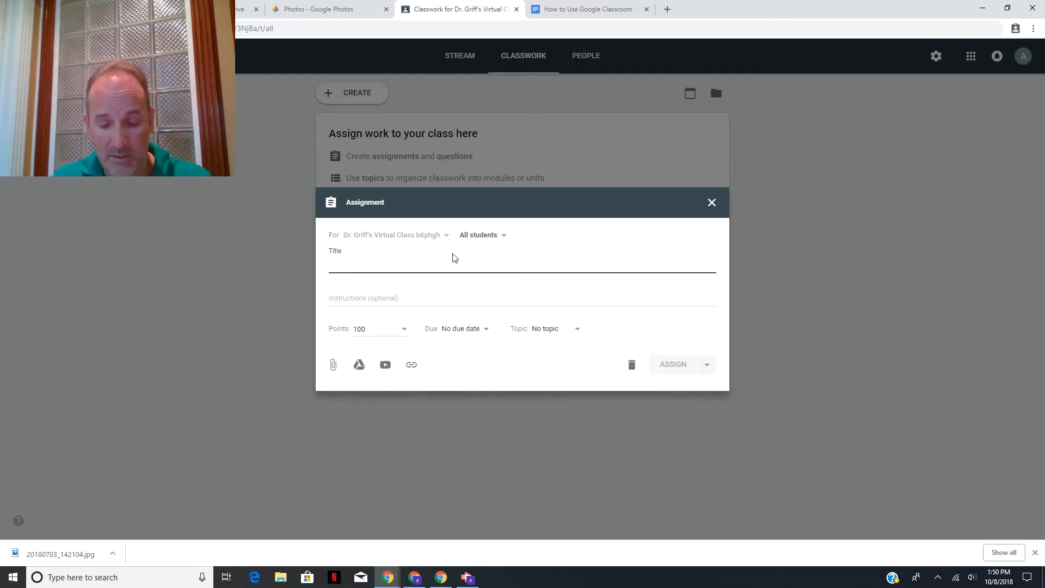
text(How to)
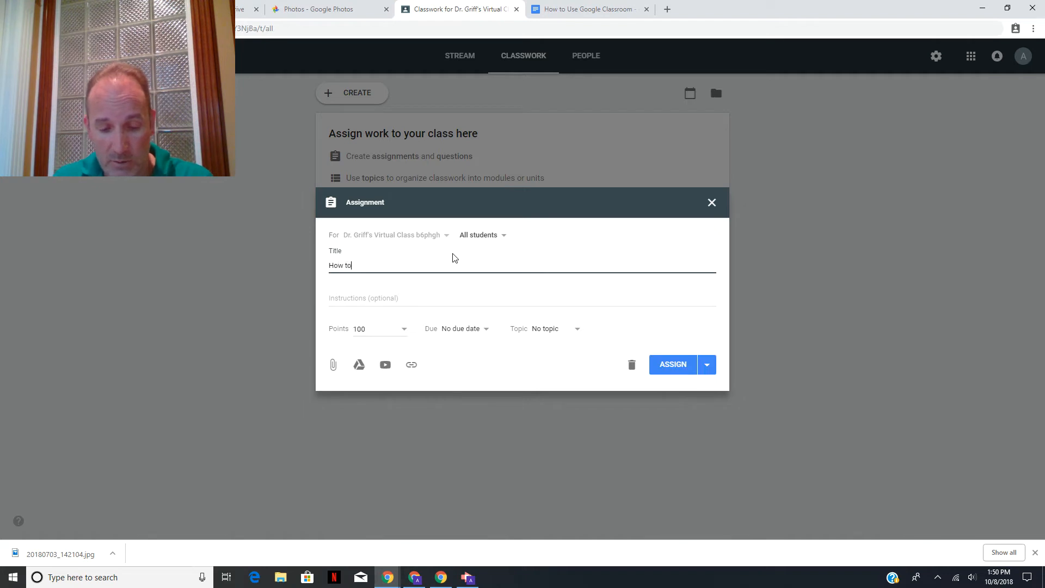
text( Start a )
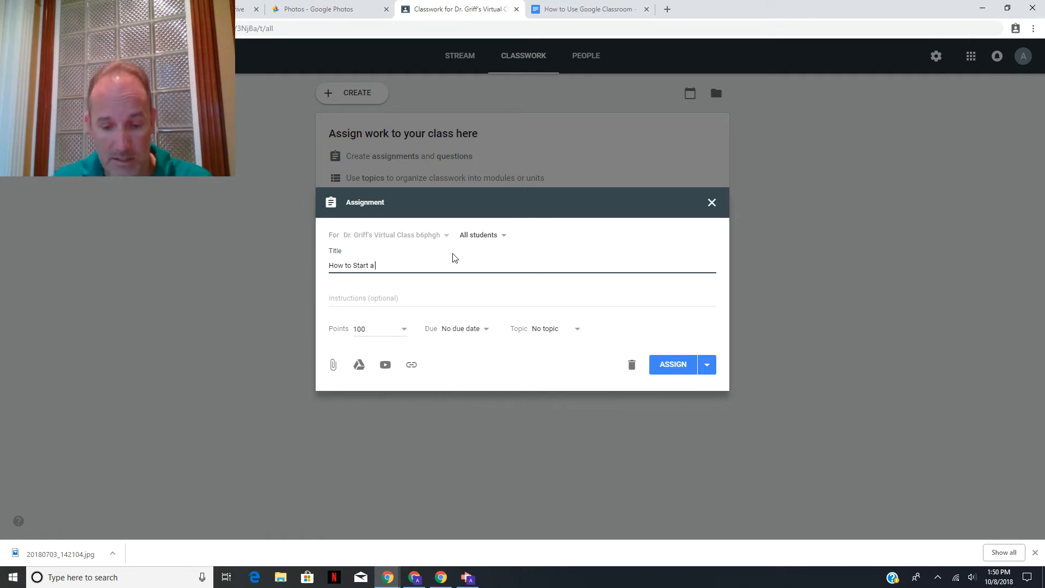
text(Google Classroom)
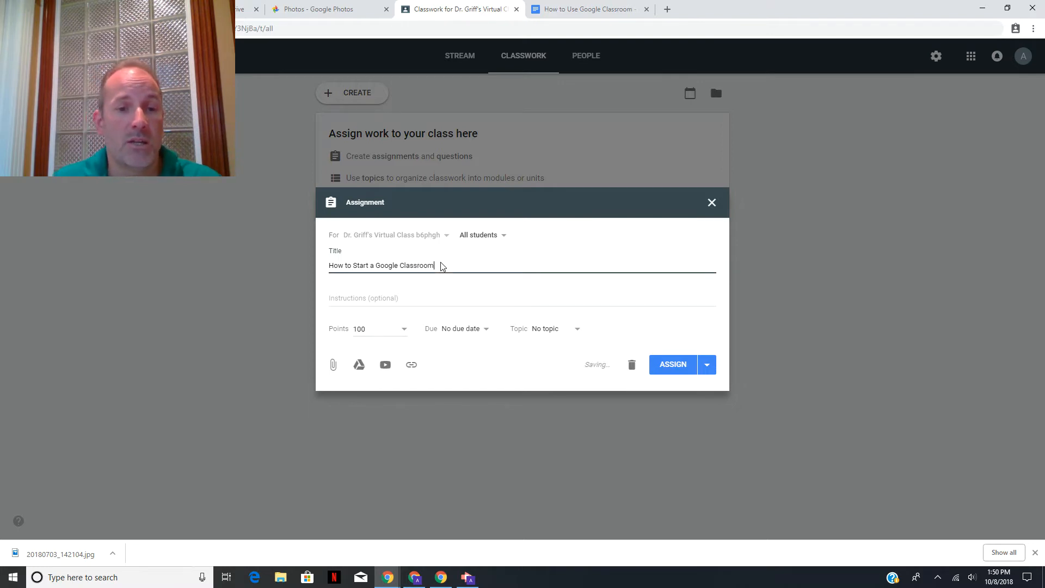
- Write the assignment instructions "Open this video to see how to start your first Google Classroom."
click(365, 296)
text(OFen th)
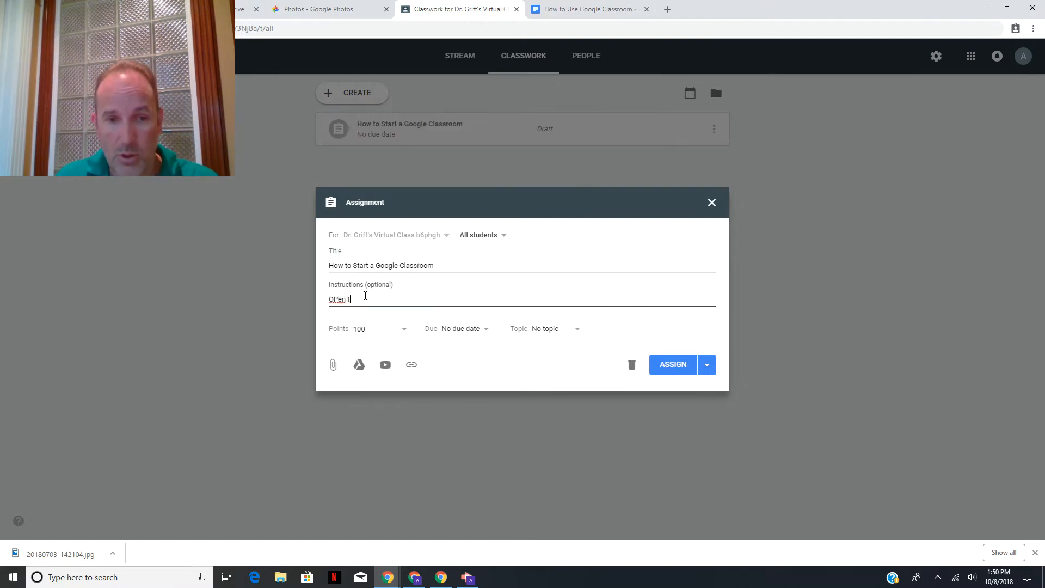
key(BackSpace)
key(BackSpace)
key(BackSpace)
key(BackSpace)
key(BackSpace)
key(BackSpace)
text(p)
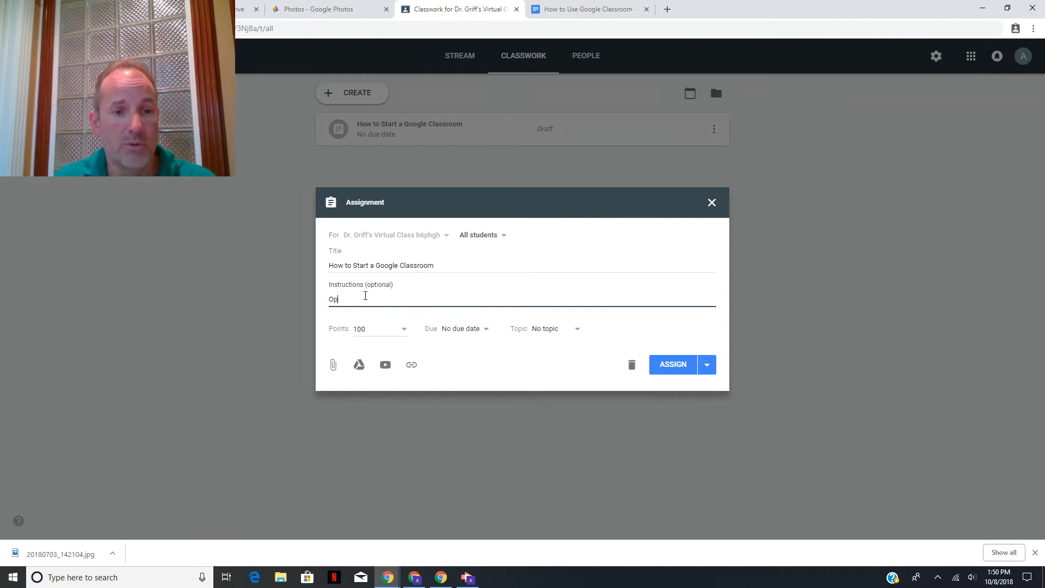
text(en this video to )
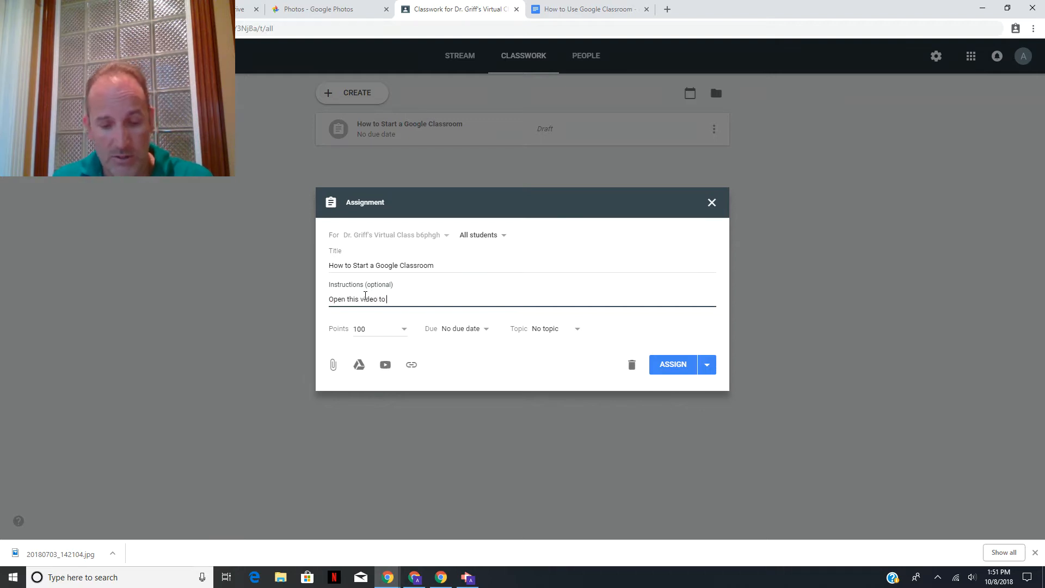
text(see how to)
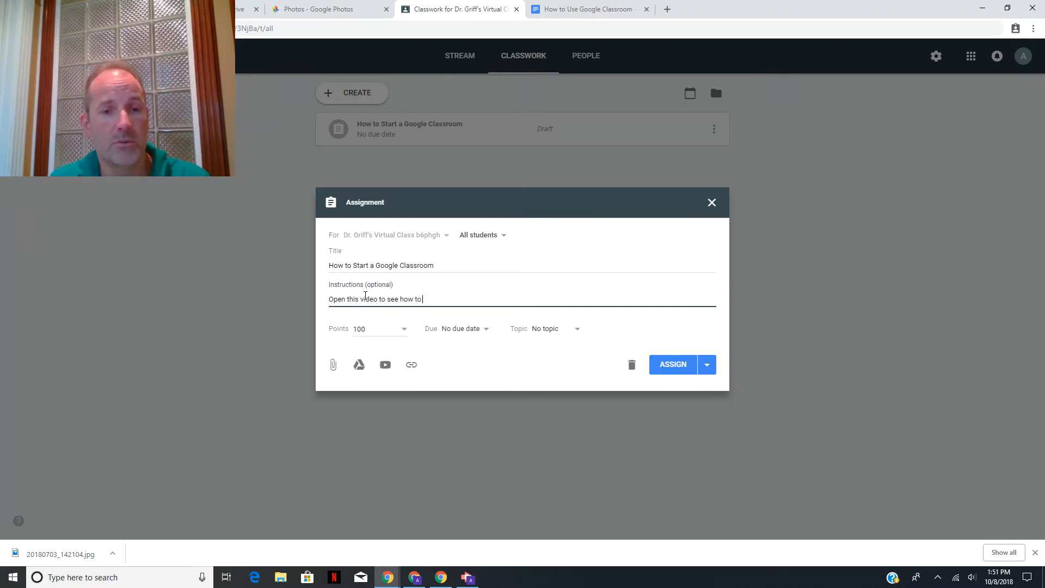
text( start )
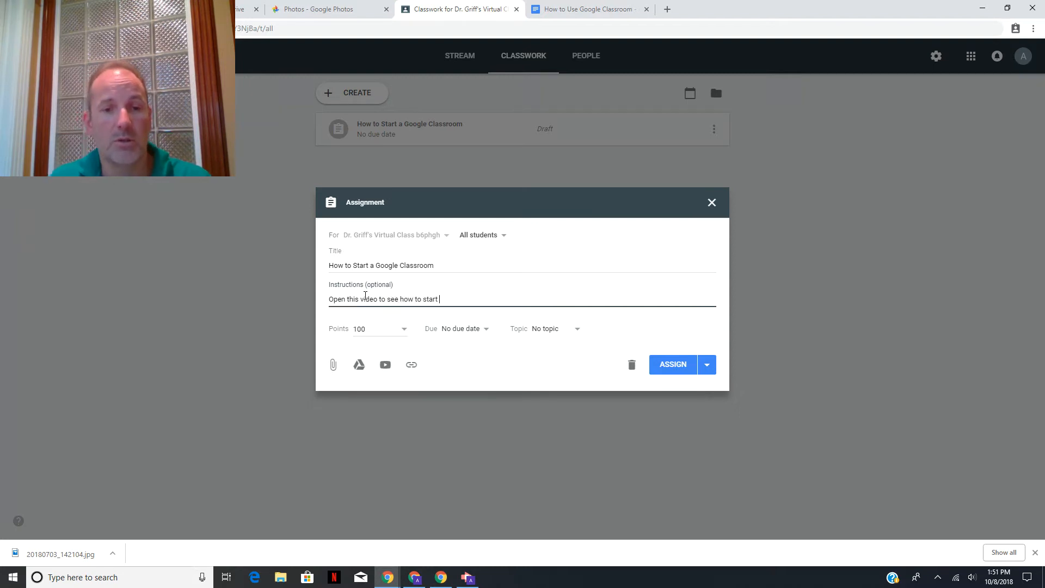
text(your)
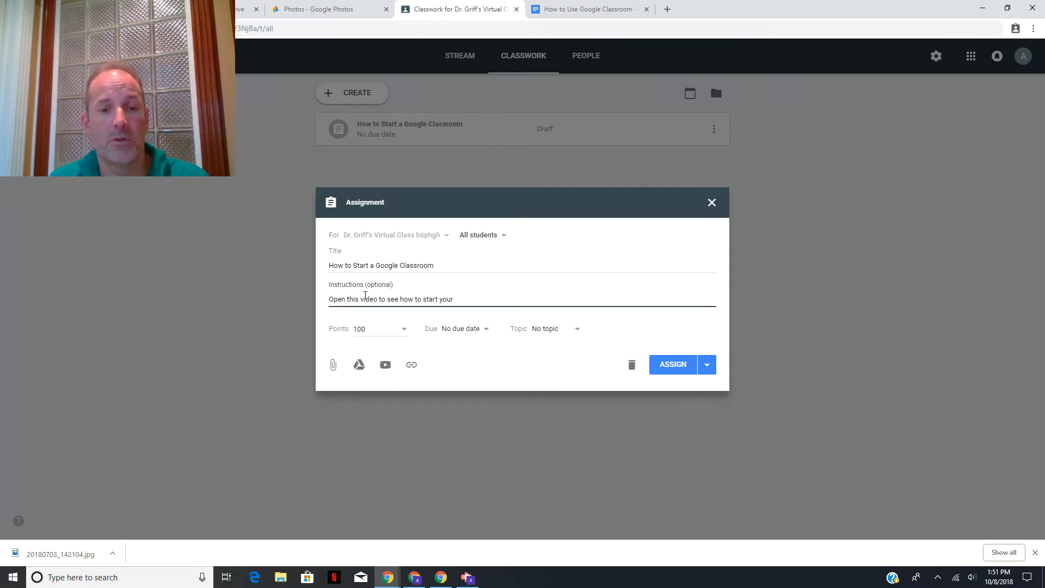
text( dirirst Voo)
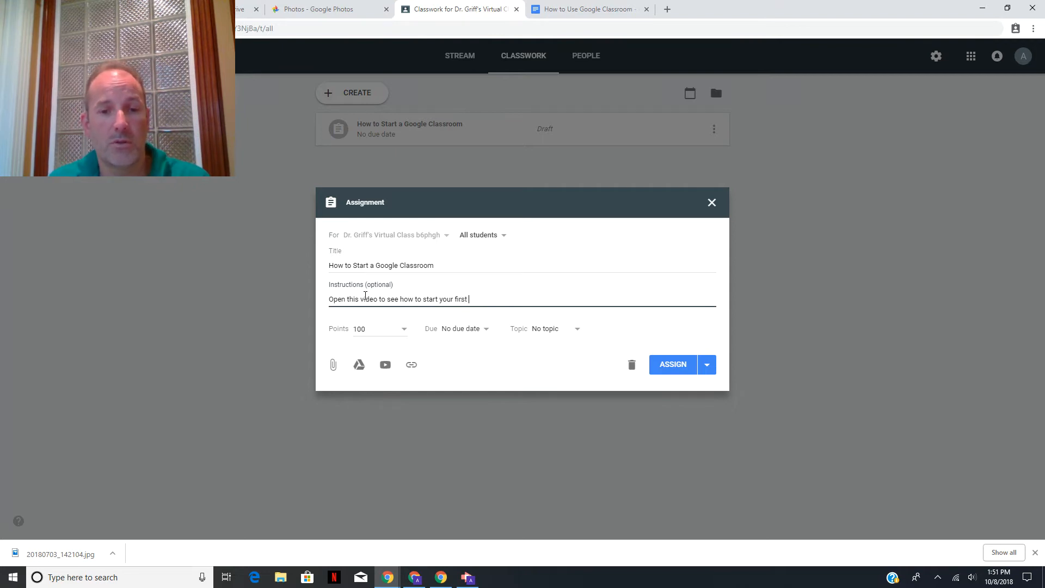
key(BackSpace)
key(BackSpace)
key(BackSpace)
text(Go)
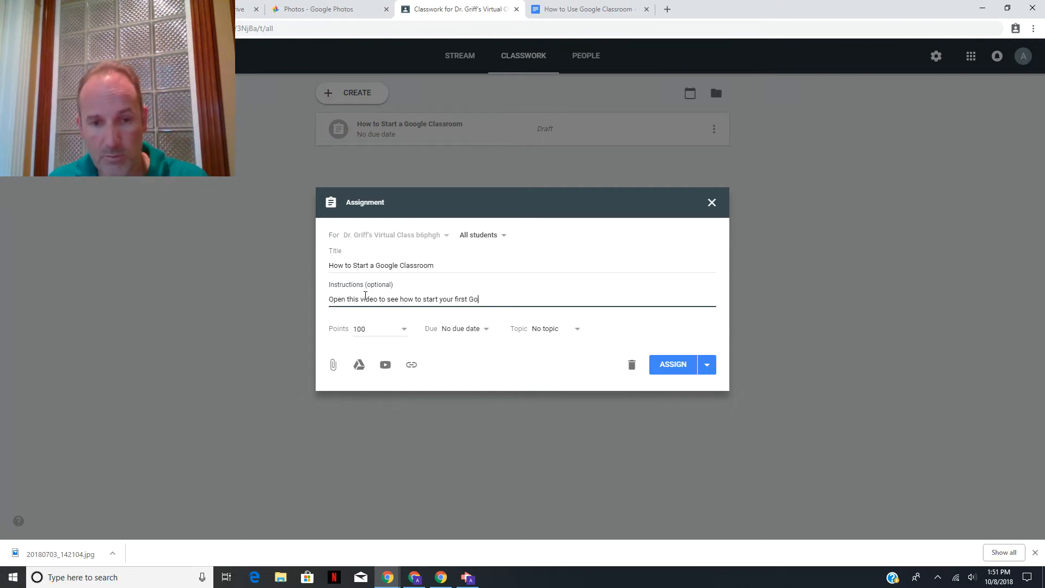
text(ogle Classrom)
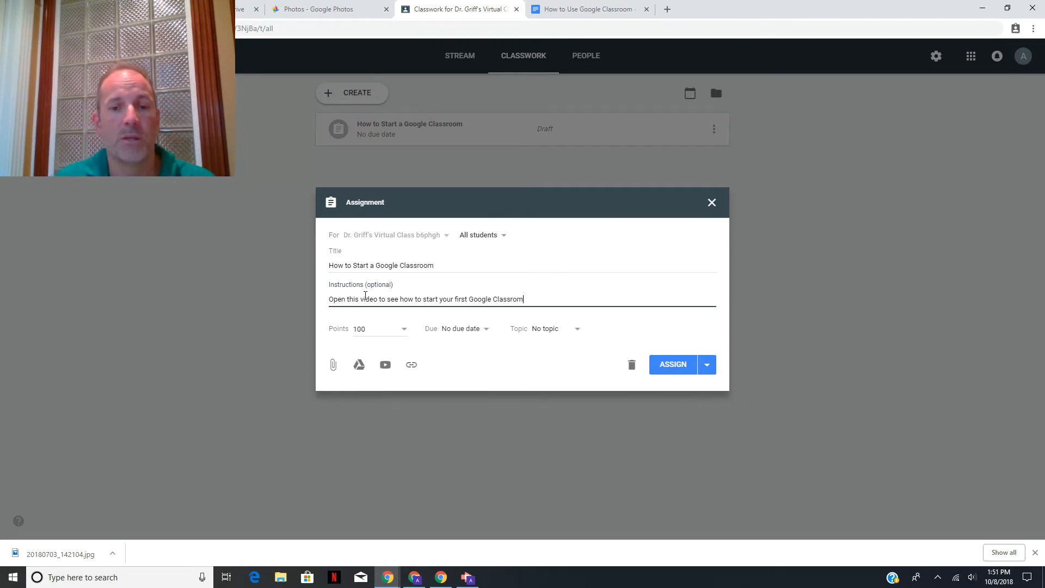
key(BackSpace)
text(om.)
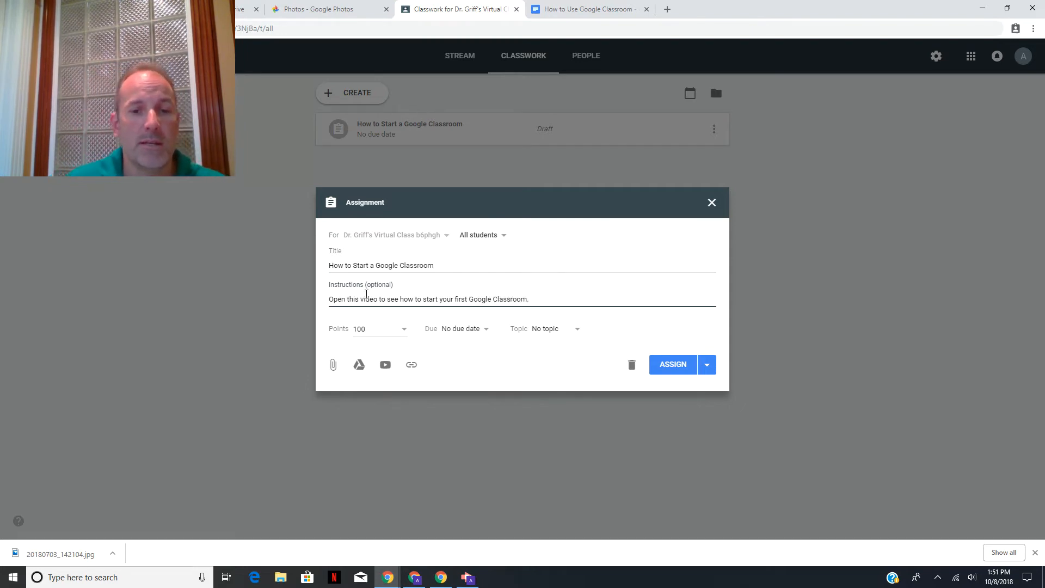
- Make the assignment ungraded and check the due date options, keeping No due date
click(361, 331)
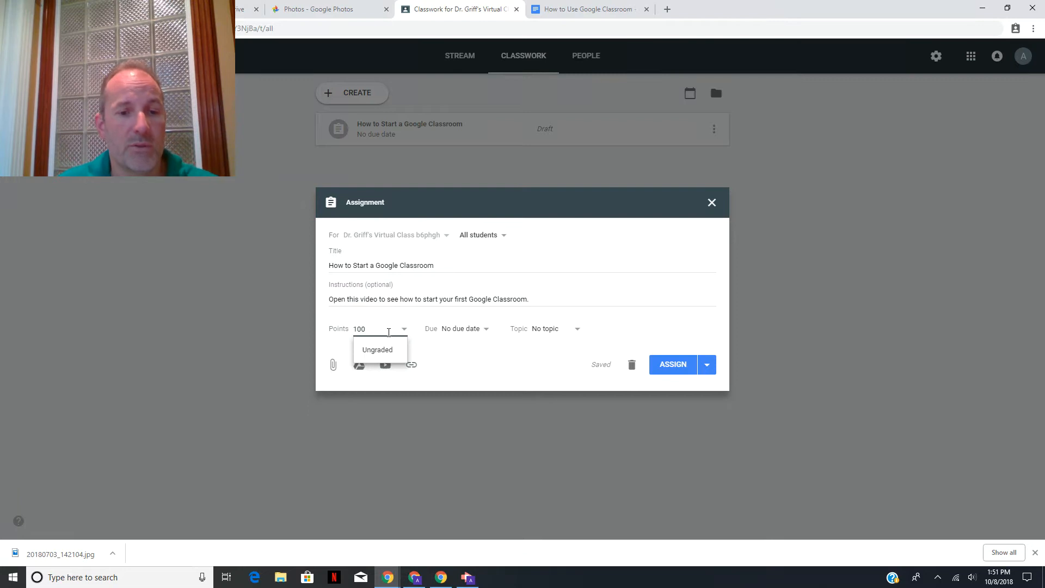
key(BackSpace)
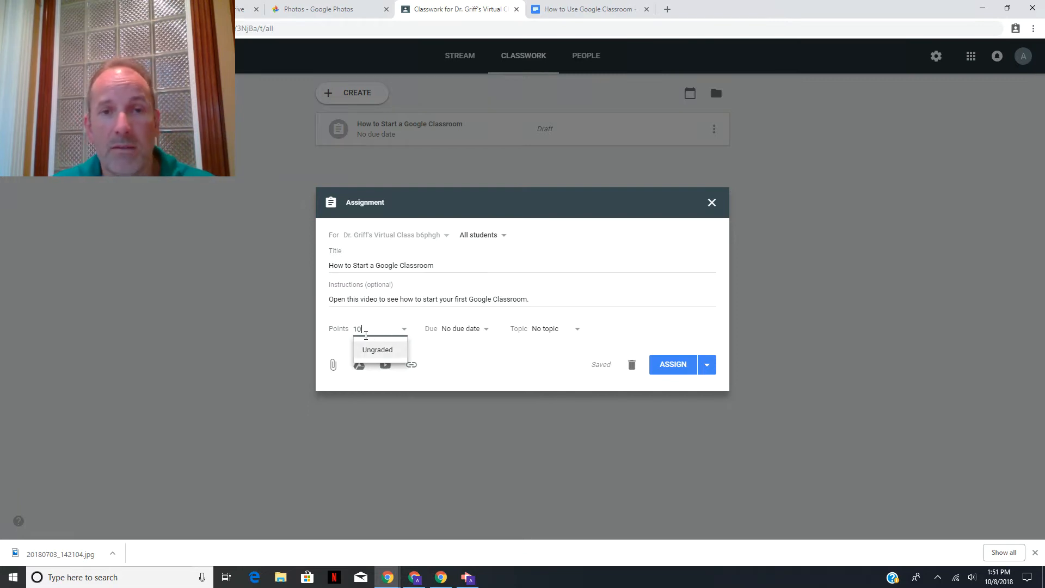
click(376, 350)
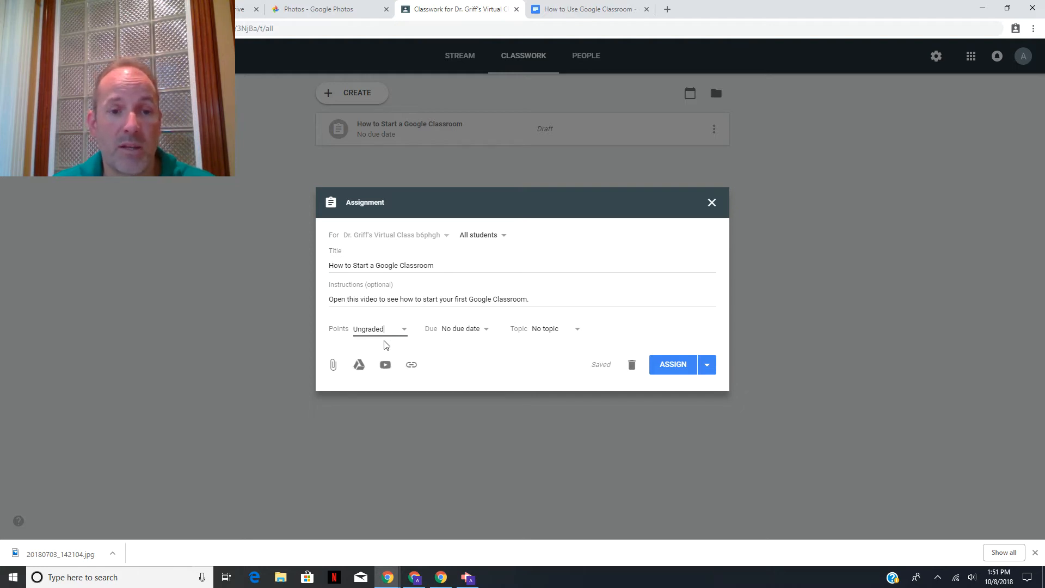
click(460, 329)
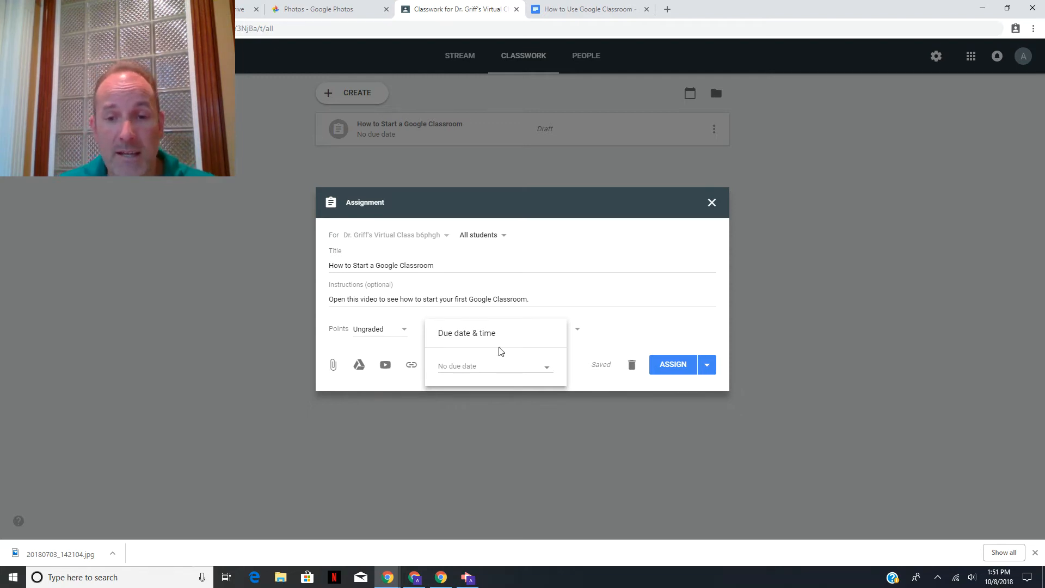
click(640, 317)
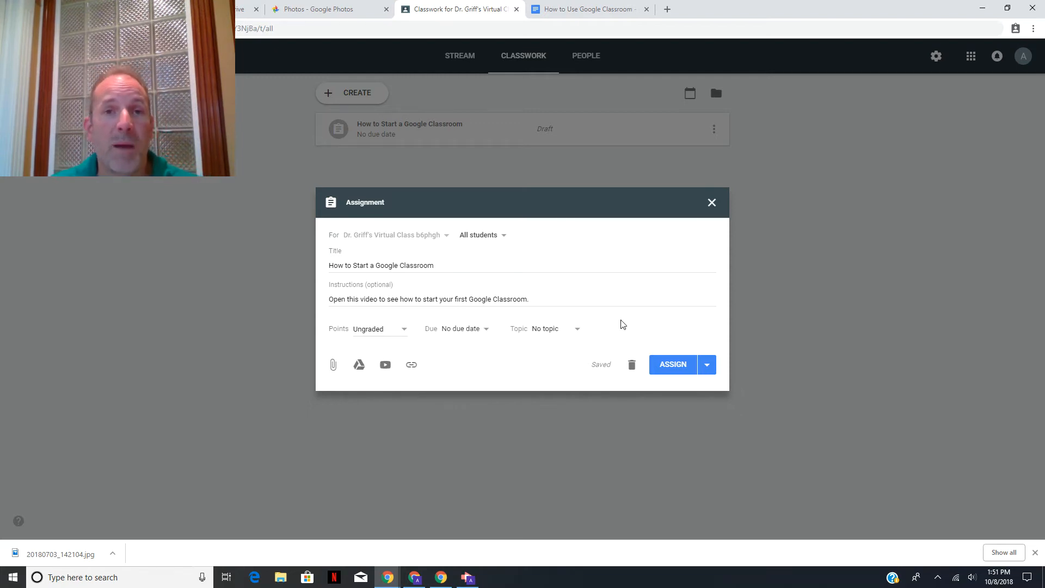
- Create the topic "Classwork" for the assignment
click(554, 333)
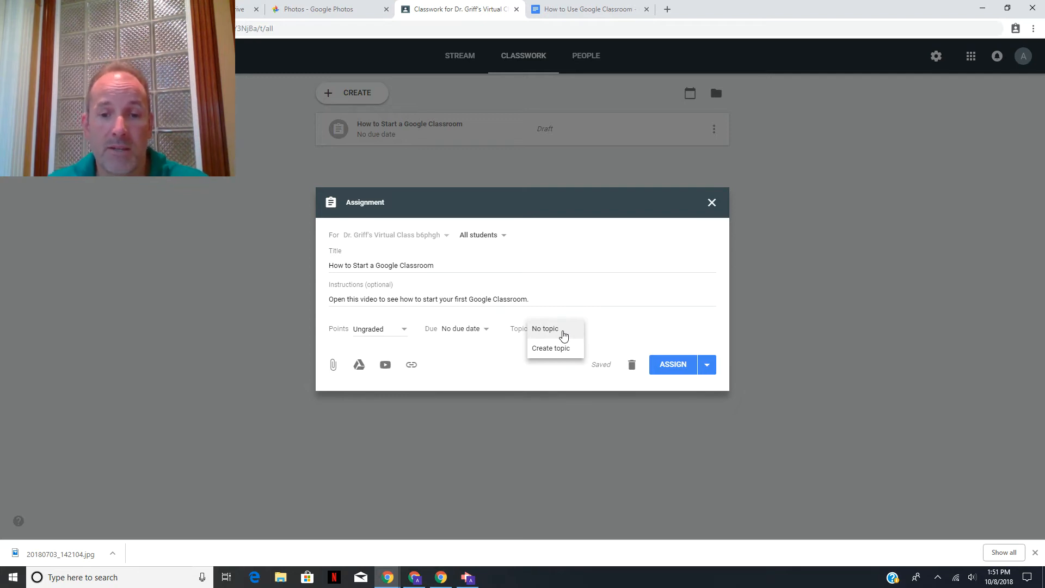
click(567, 348)
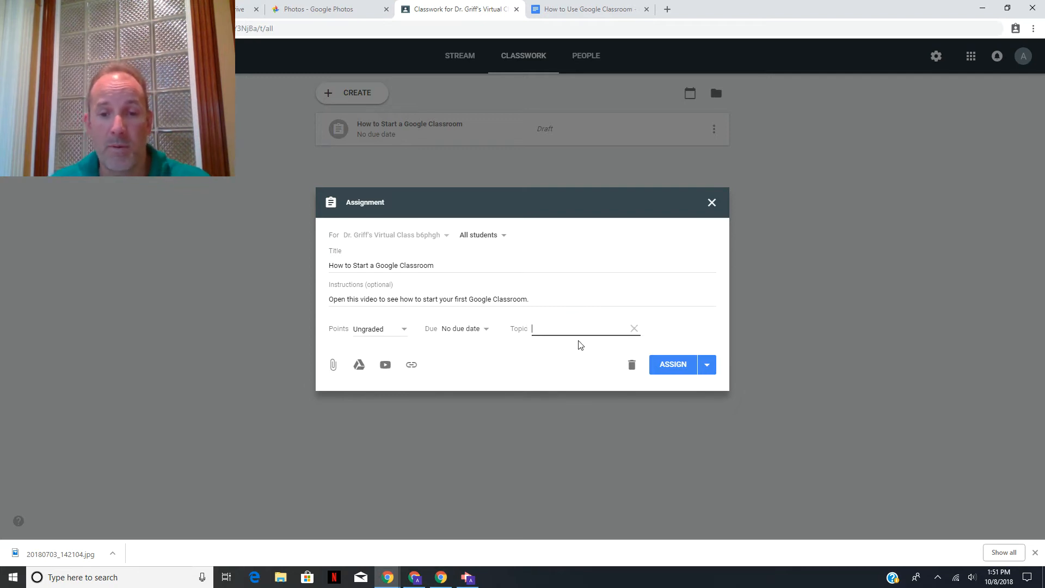
text(Class)
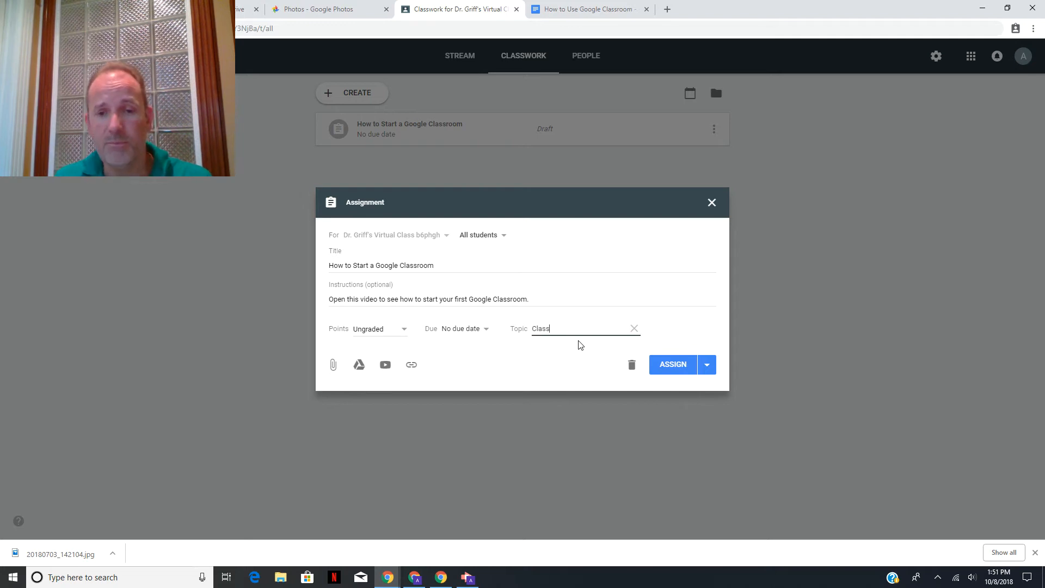
text(work)
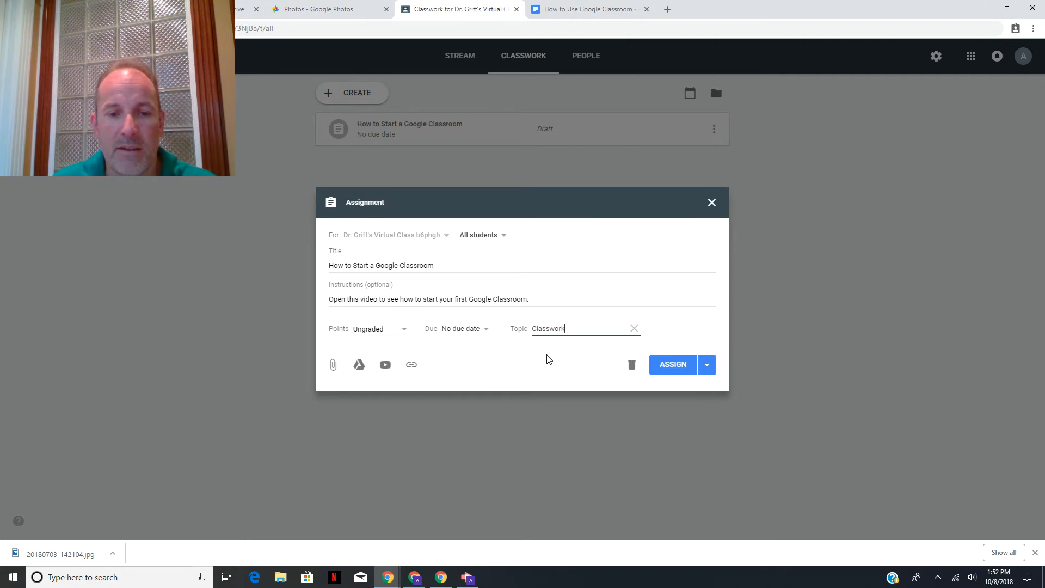
- Attach the video "1.1_ Create a Google Classroom.mp4" from Google Drive and view its student sharing options
click(334, 367)
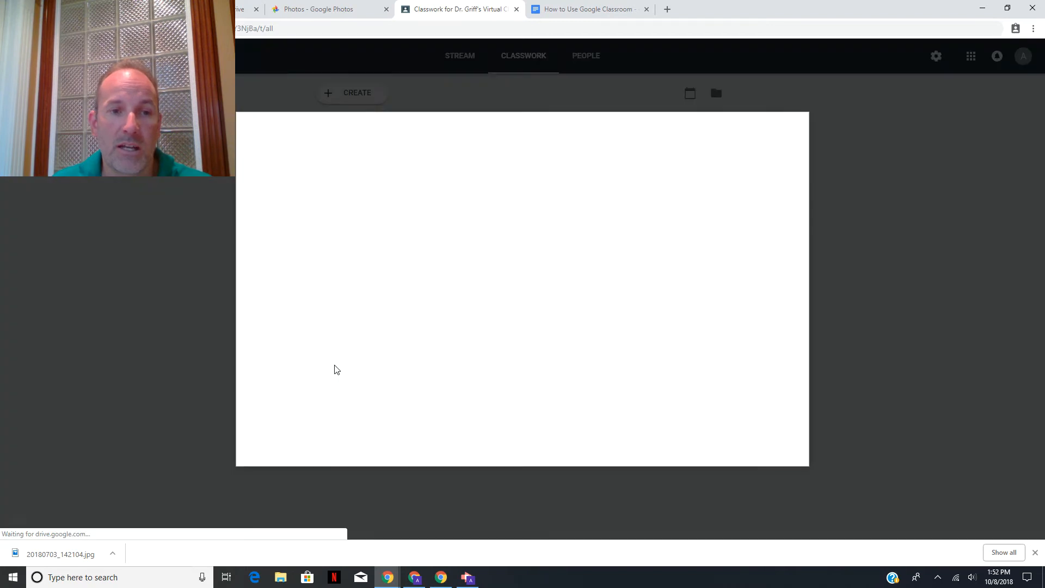
click(798, 127)
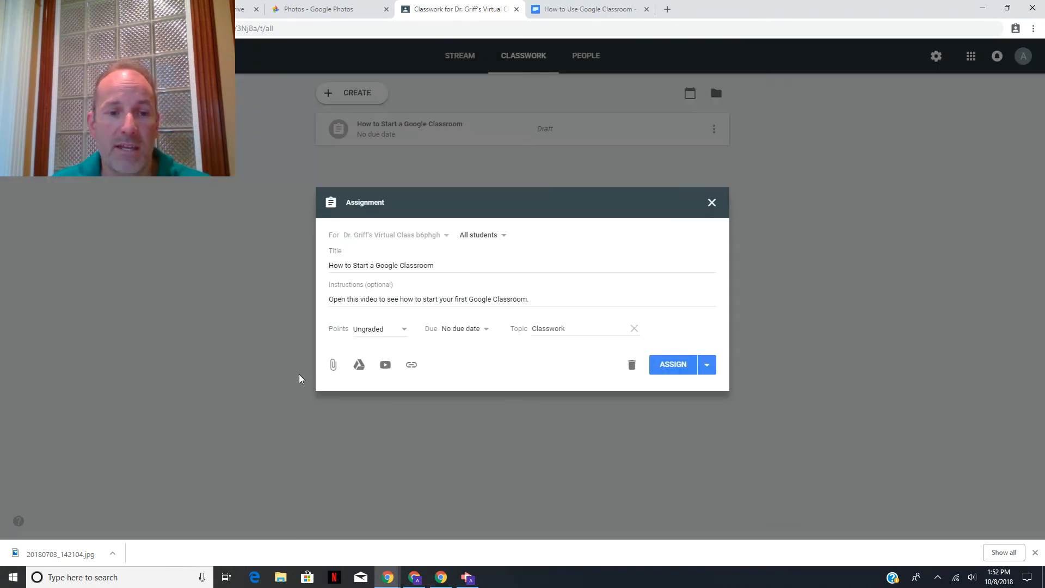
click(360, 366)
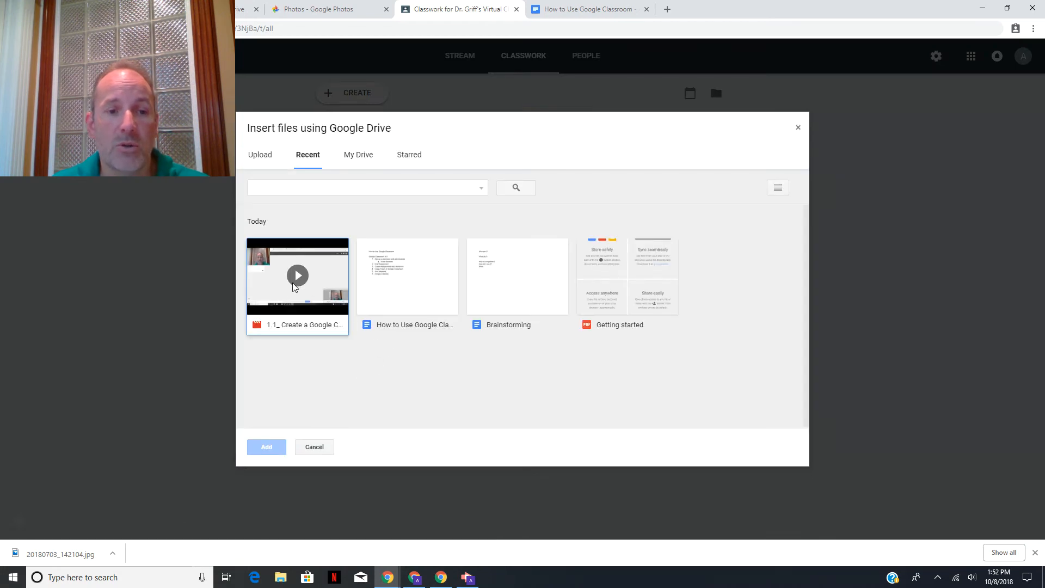
double_click(293, 288)
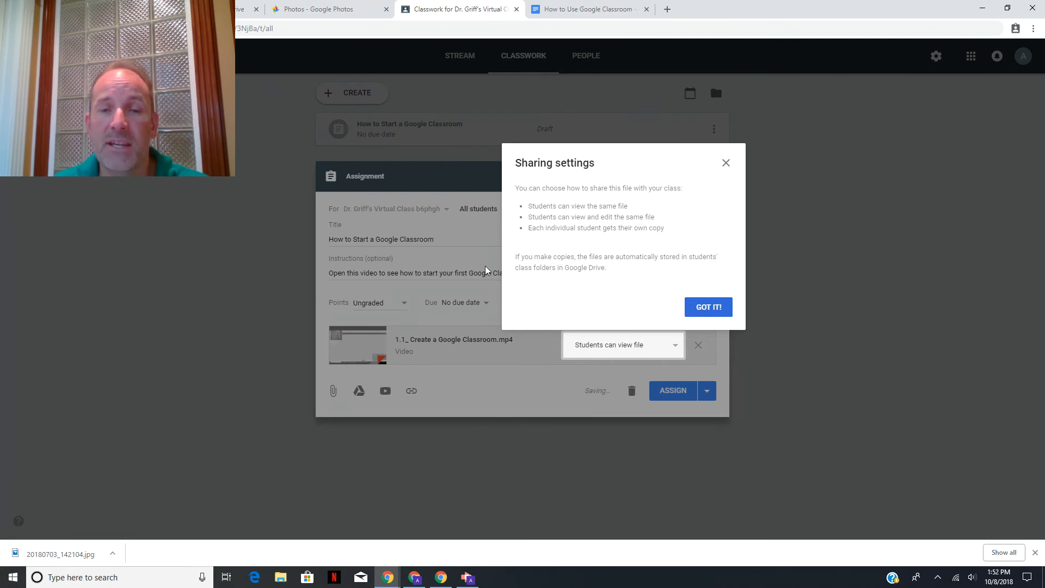
click(726, 163)
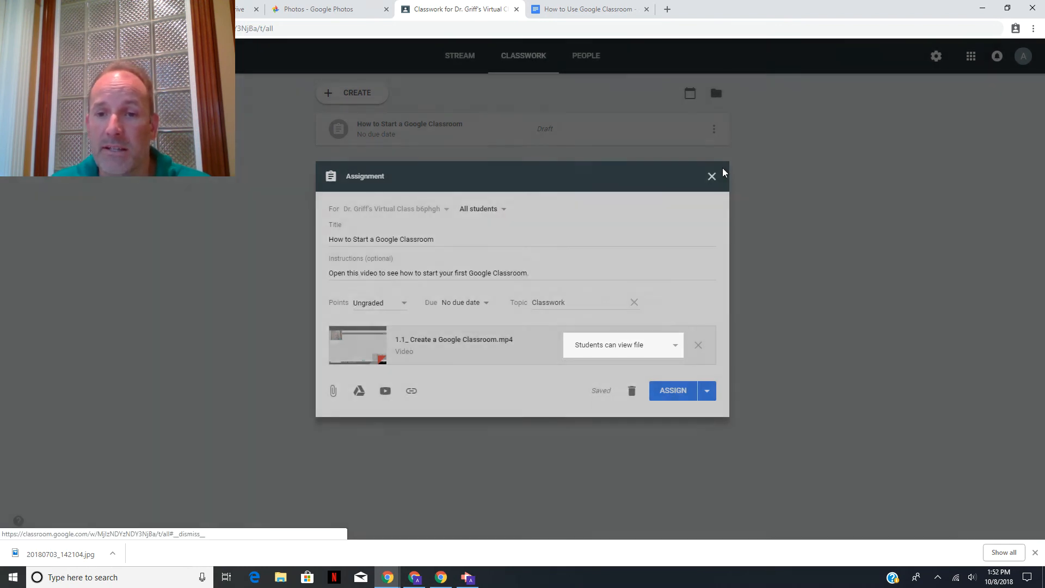
click(638, 352)
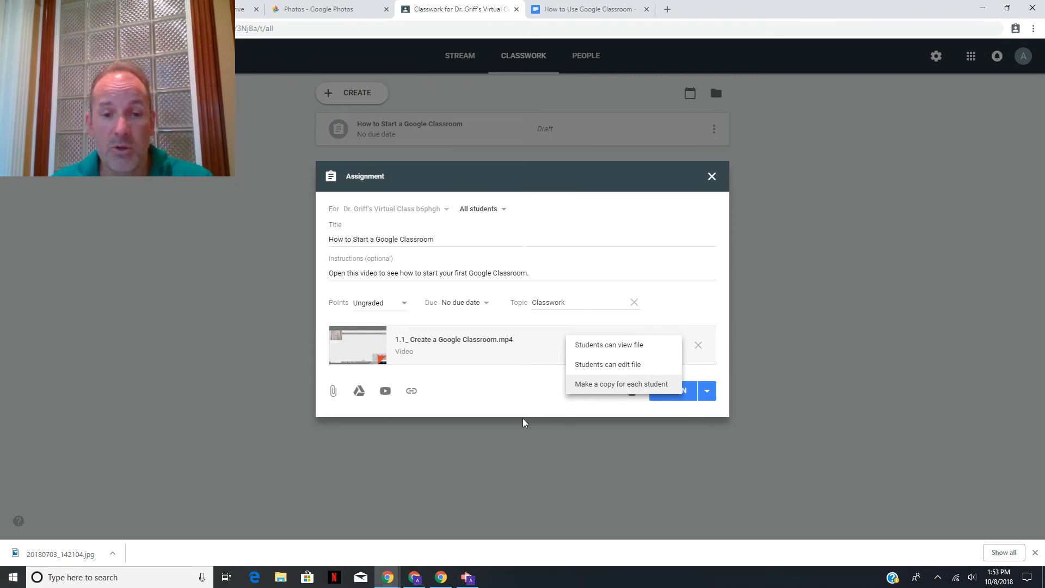
- Start inserting a YouTube video into the assignment and copy the share link of "1.1 Create a Google Classroom" from the YouTube upload page
click(389, 393)
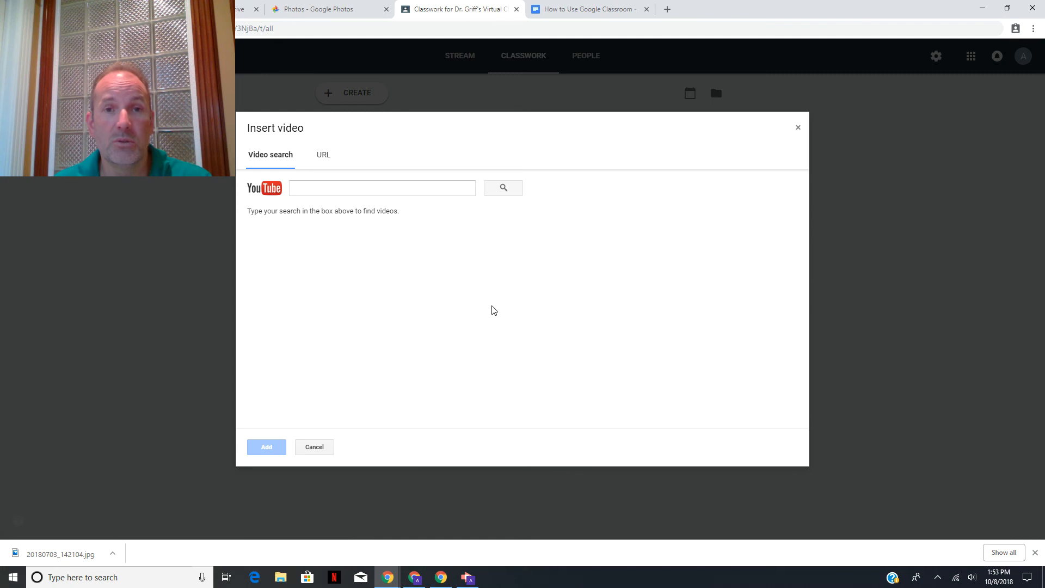
drag(779, 11, 352, 44)
click(825, 352)
click(598, 369)
key(ctrl+c)
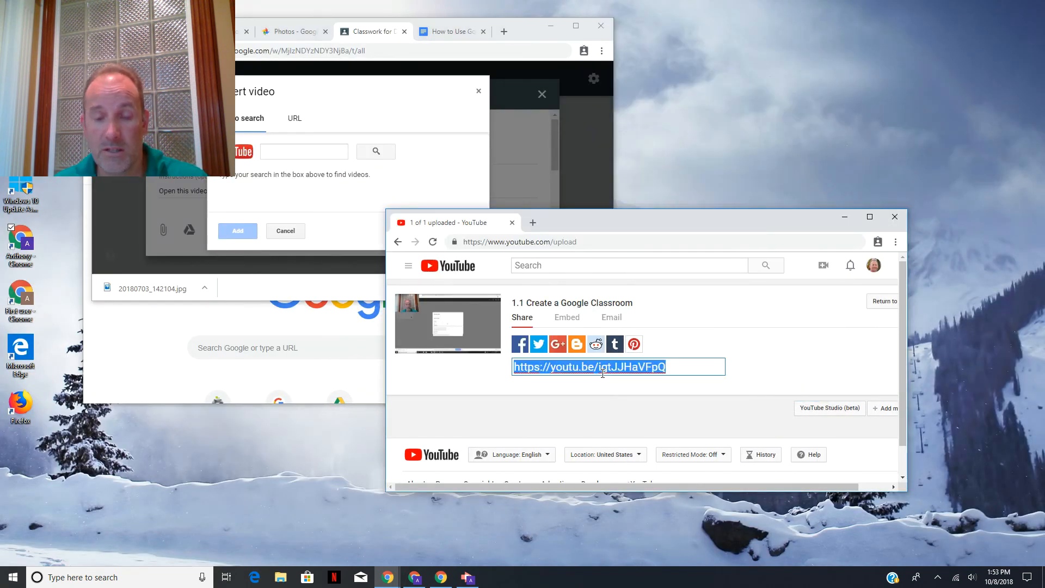
- Enter the copied YouTube link in the assignment's video search, restore the full-size window and close the search without adding a video
click(294, 152)
key(ctrl+v)
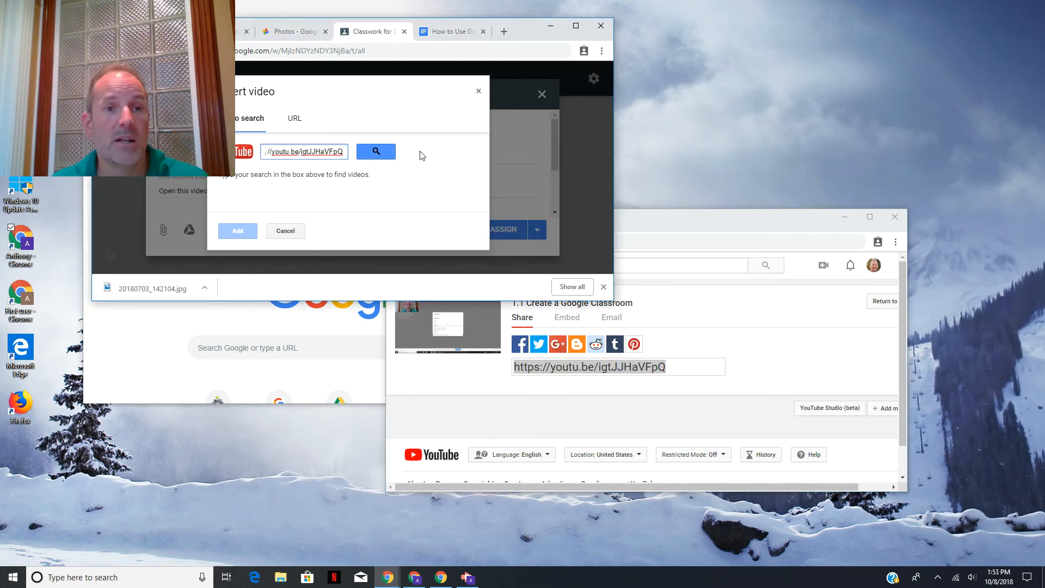
drag(530, 28, 624, 30)
click(668, 28)
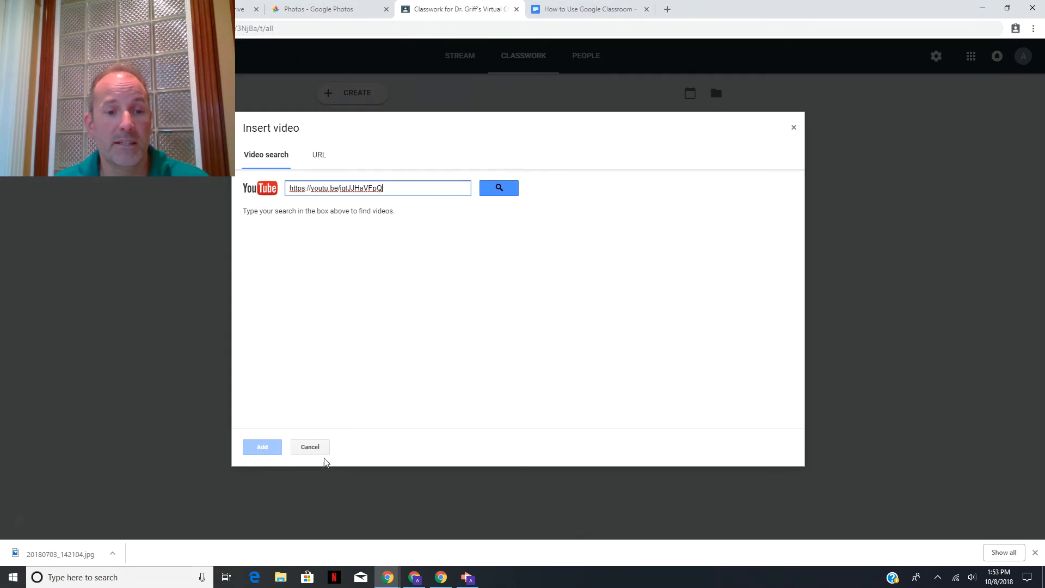
click(793, 129)
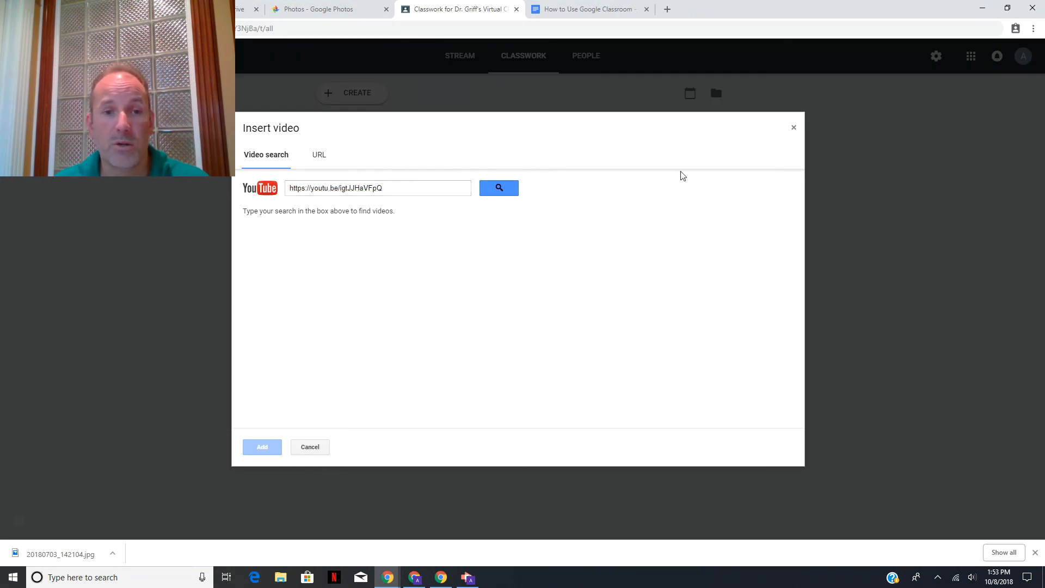
click(794, 129)
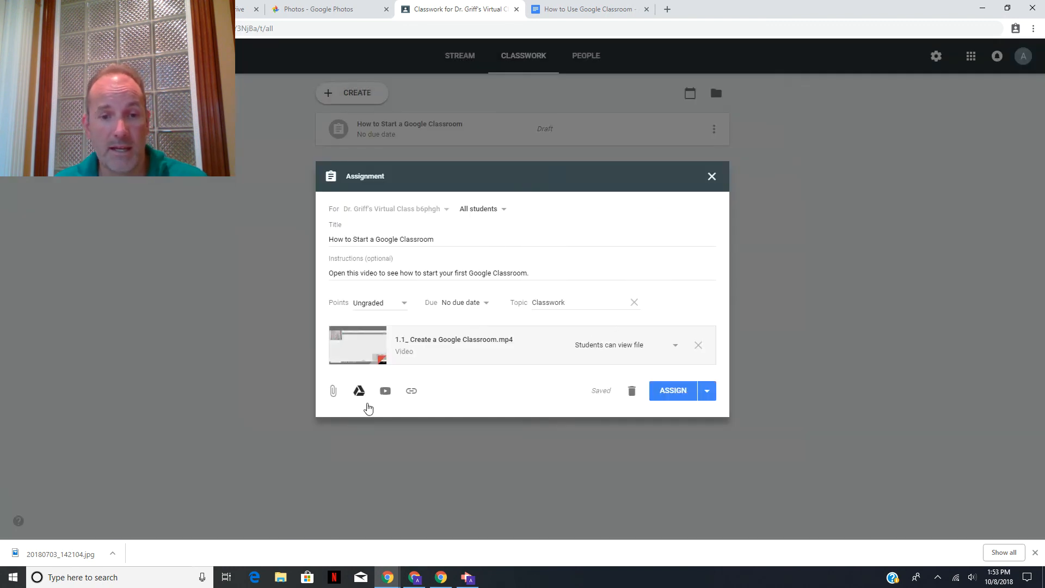
click(412, 391)
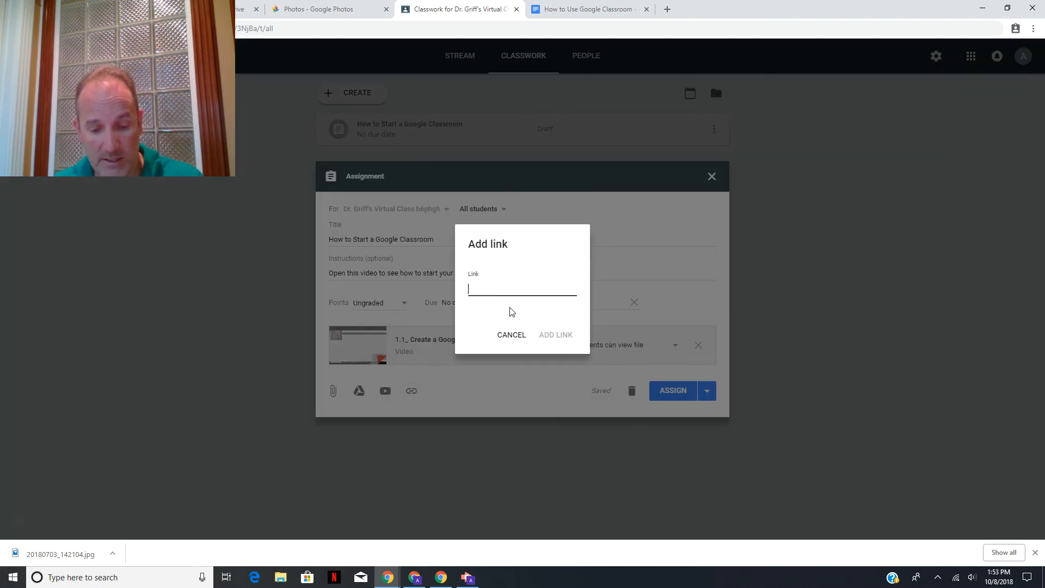
key(ctrl+v)
click(556, 336)
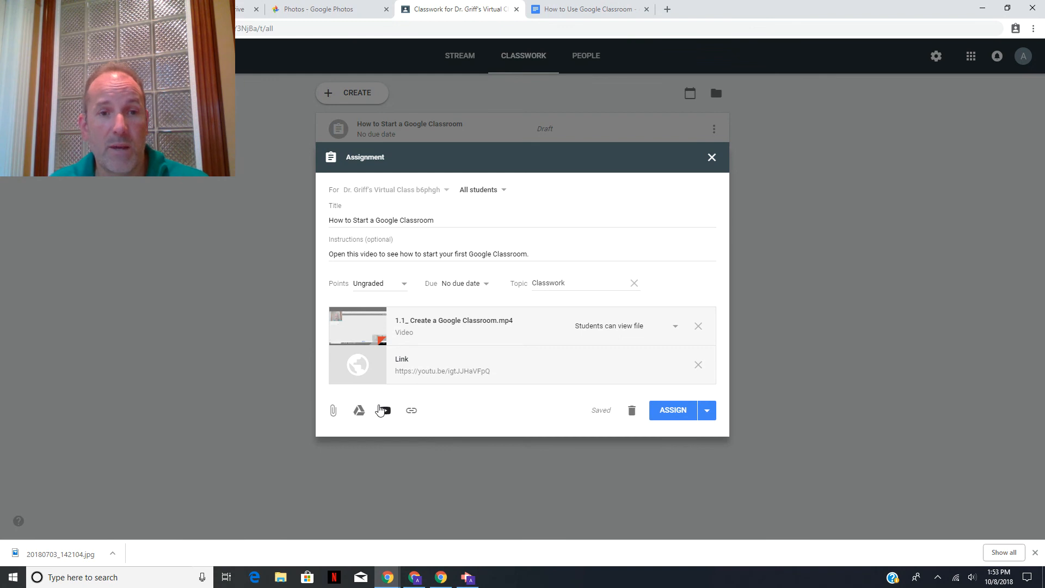
click(707, 411)
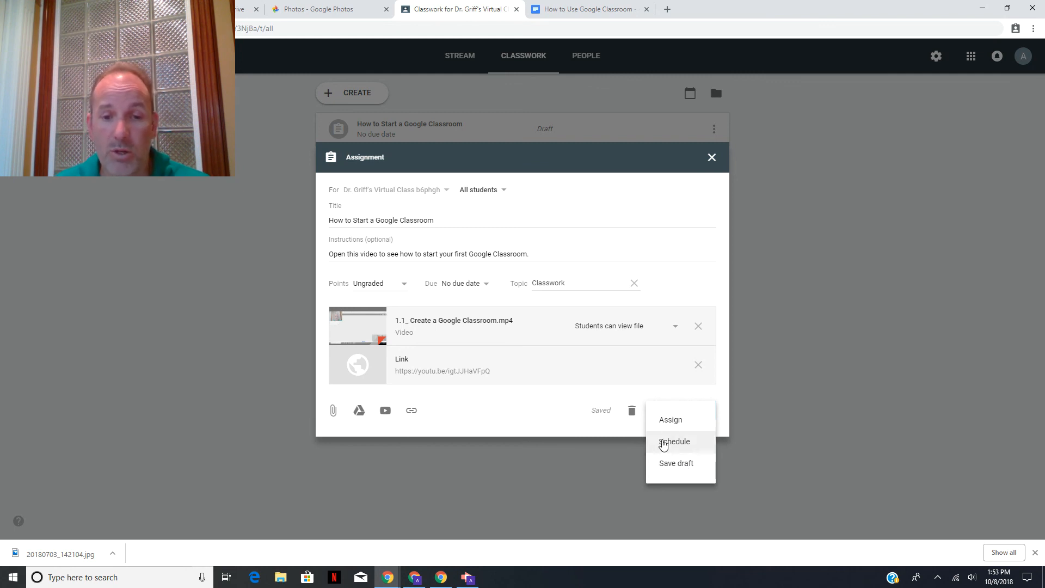
click(684, 424)
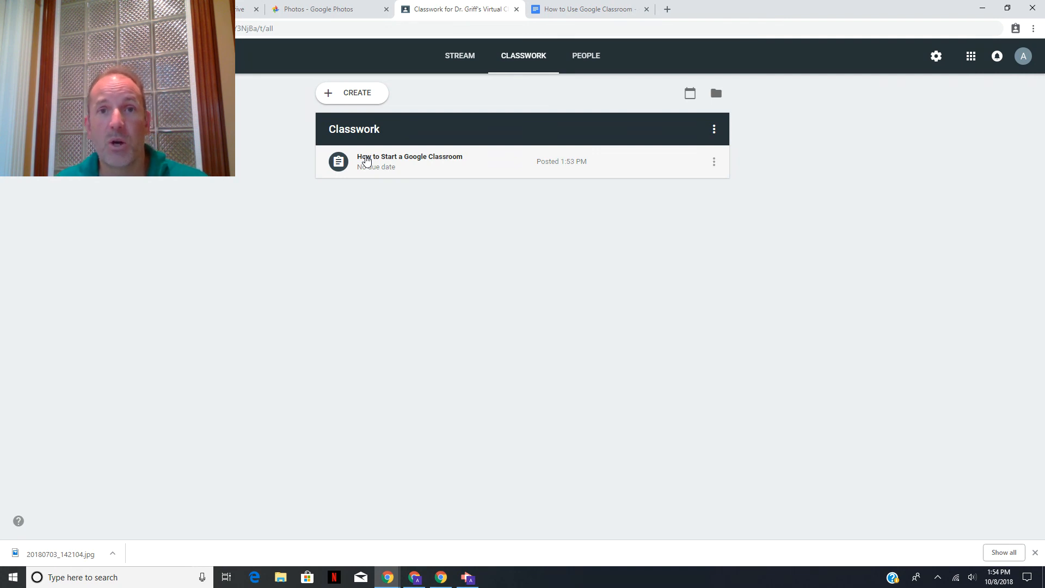
drag(818, 8, 836, 68)
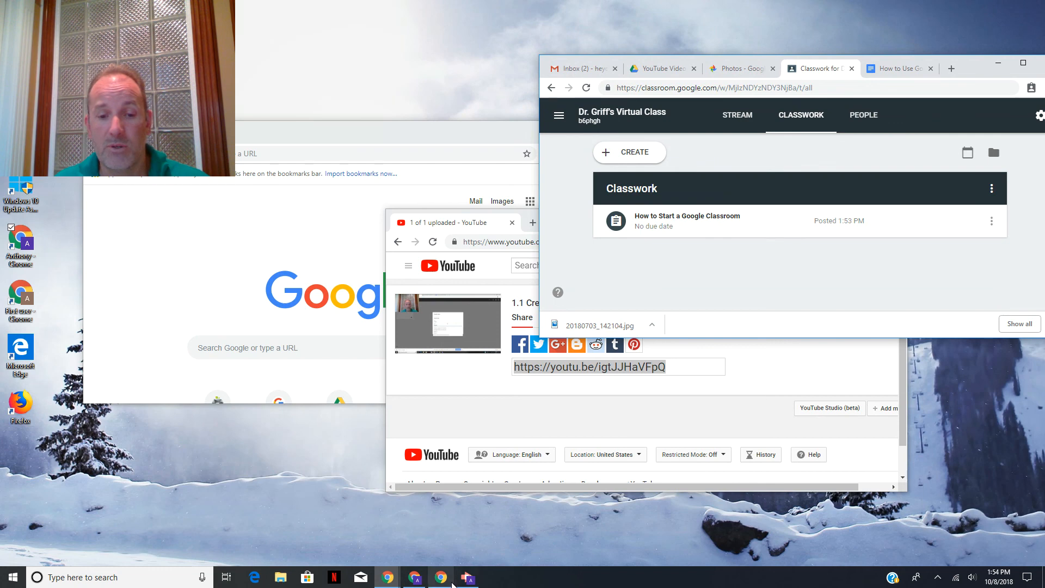
click(467, 578)
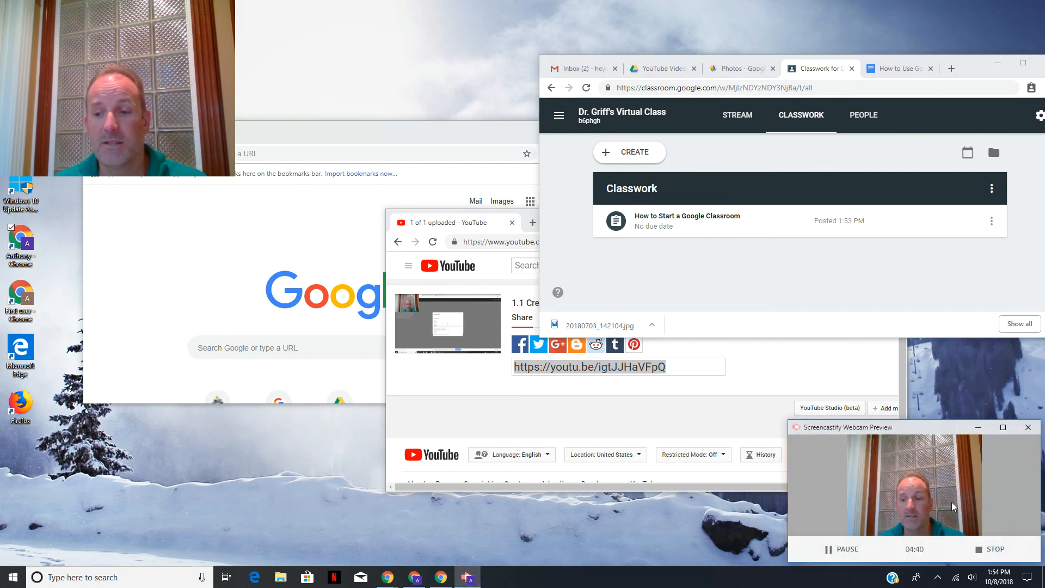